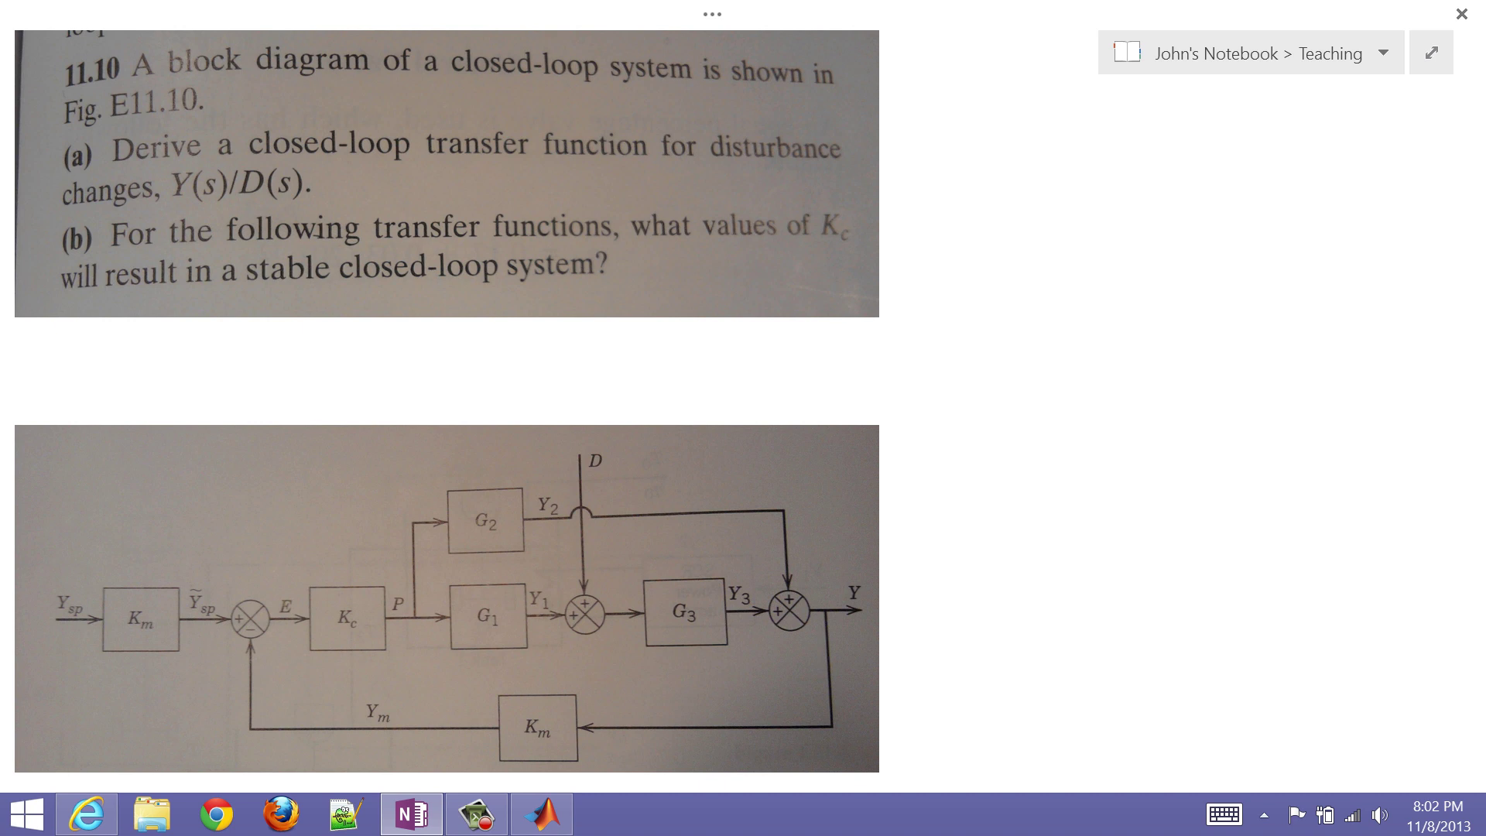
Draw boxes around the D and Y labels on the block diagram.
scroll(446, 402, "down", 1)
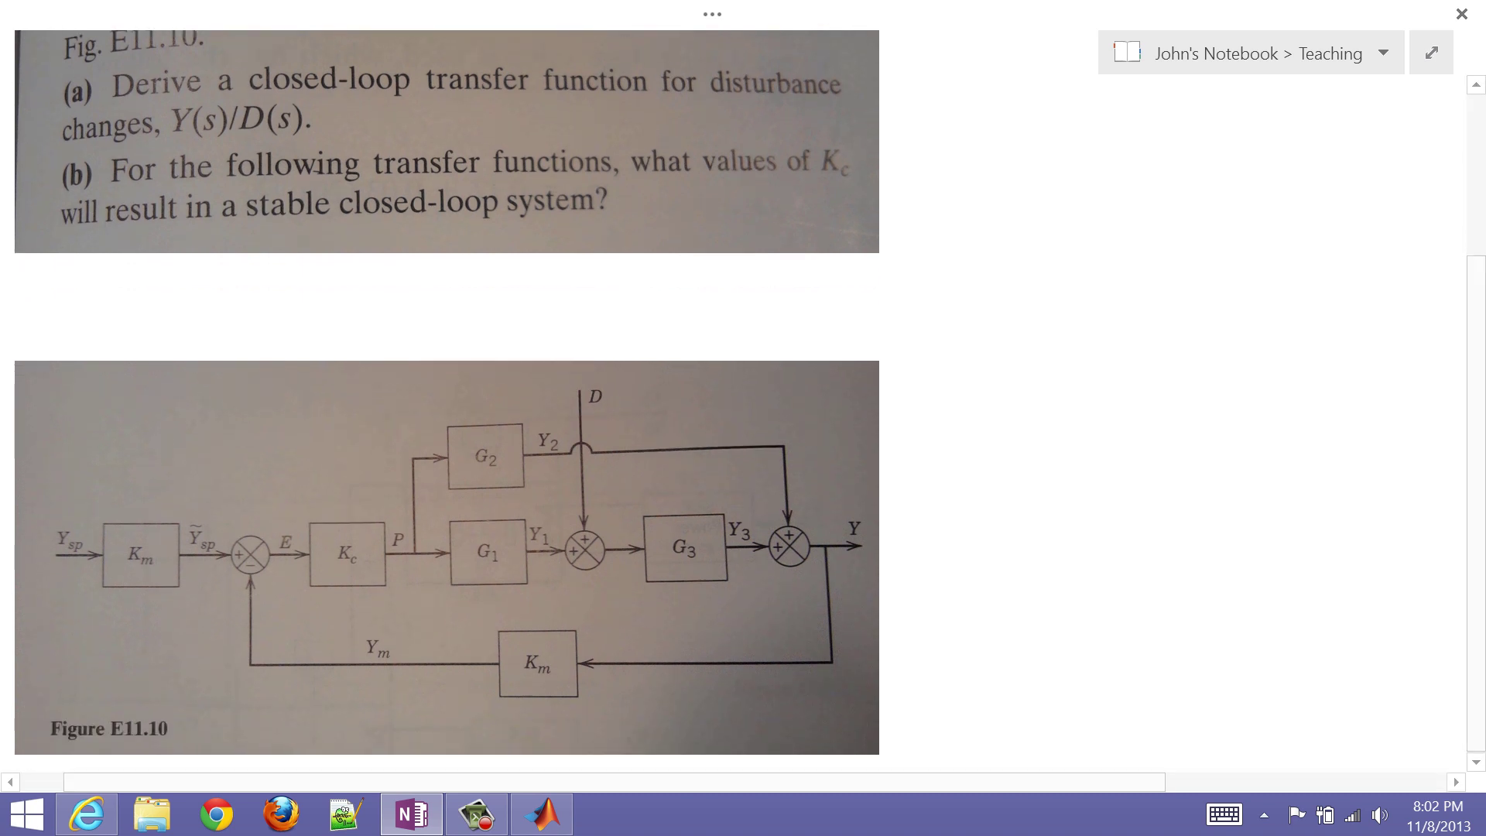
scroll(446, 402, "down", 1)
scroll(446, 403, "up", 2)
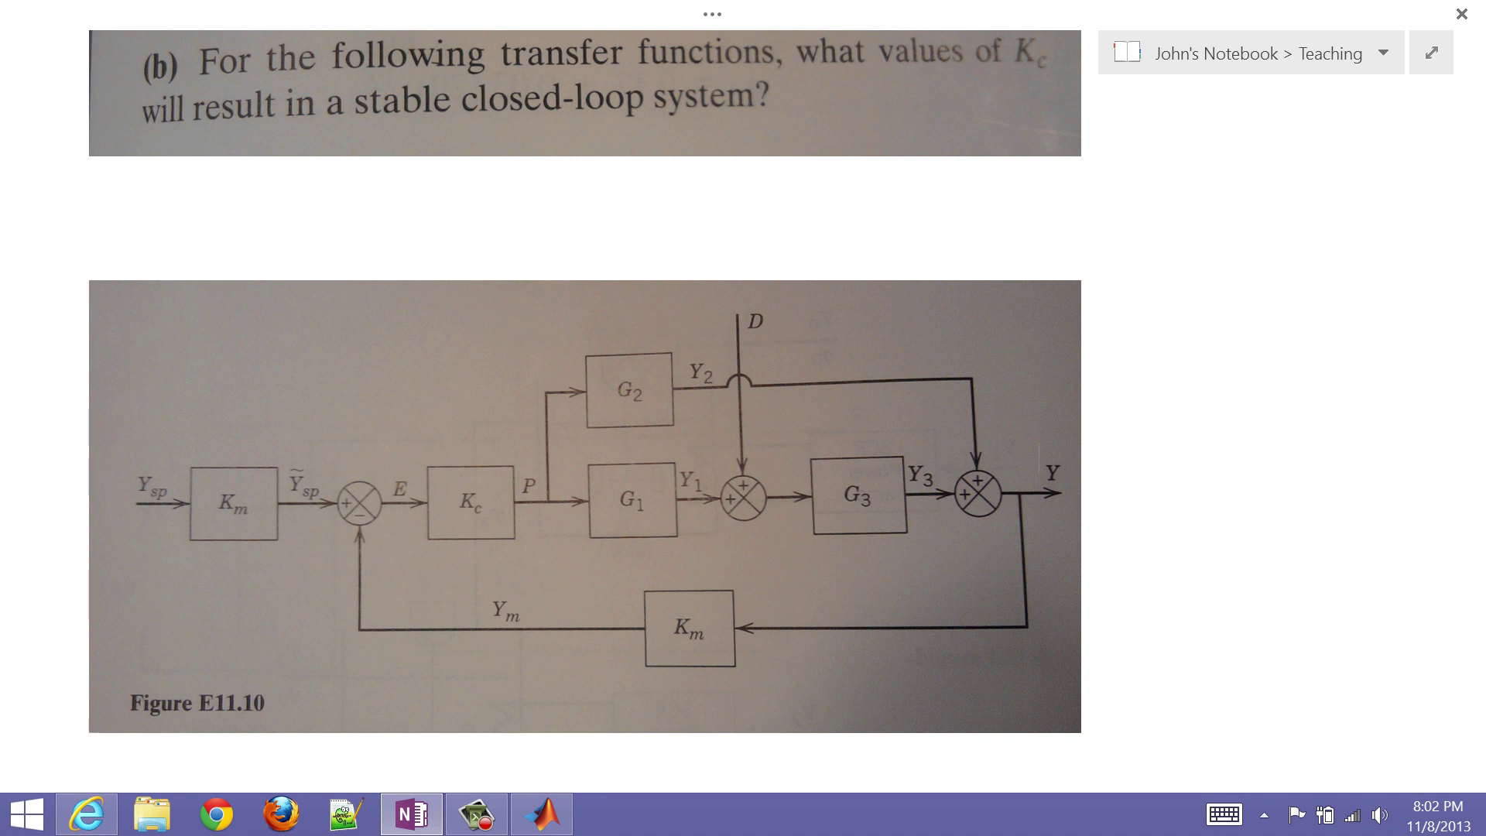
mouse_move(743, 305)
left_mouse_down()
mouse_move(761, 344)
mouse_move(782, 320)
mouse_move(745, 304)
left_mouse_up()
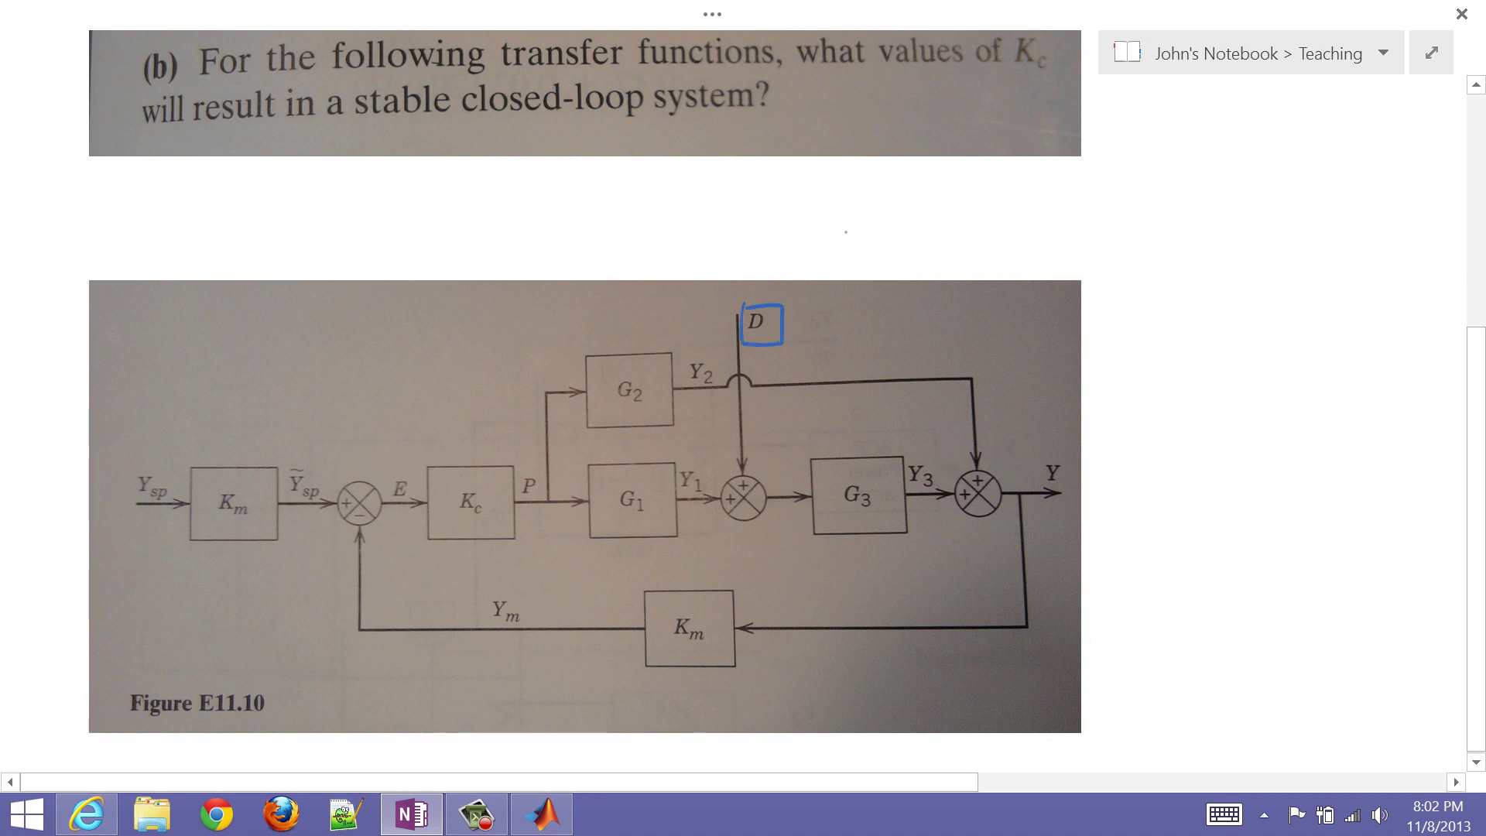
mouse_move(1025, 448)
left_mouse_down()
mouse_move(1031, 492)
mouse_move(1046, 449)
mouse_move(1026, 450)
left_mouse_up()
Handwrite y/D beside the diagram and begin a y at the top right.
mouse_move(1105, 246)
left_mouse_down()
mouse_move(1110, 318)
mouse_move(1163, 317)
left_mouse_up()
left_click_drag(1118, 360, 1130, 399)
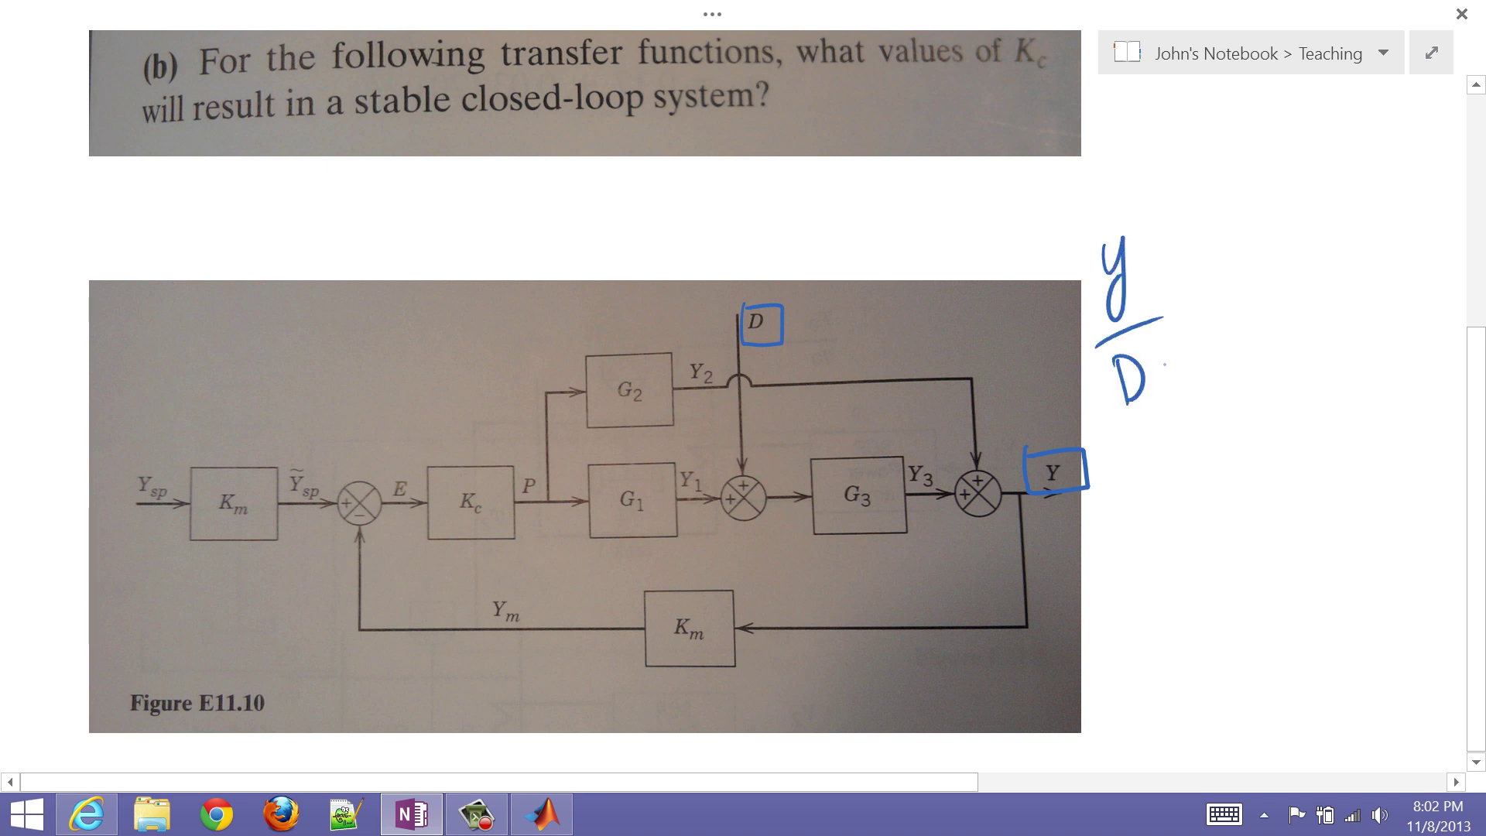
scroll(588, 387, "down", 3)
scroll(588, 387, "right", 3)
scroll(390, 387, "up", 1)
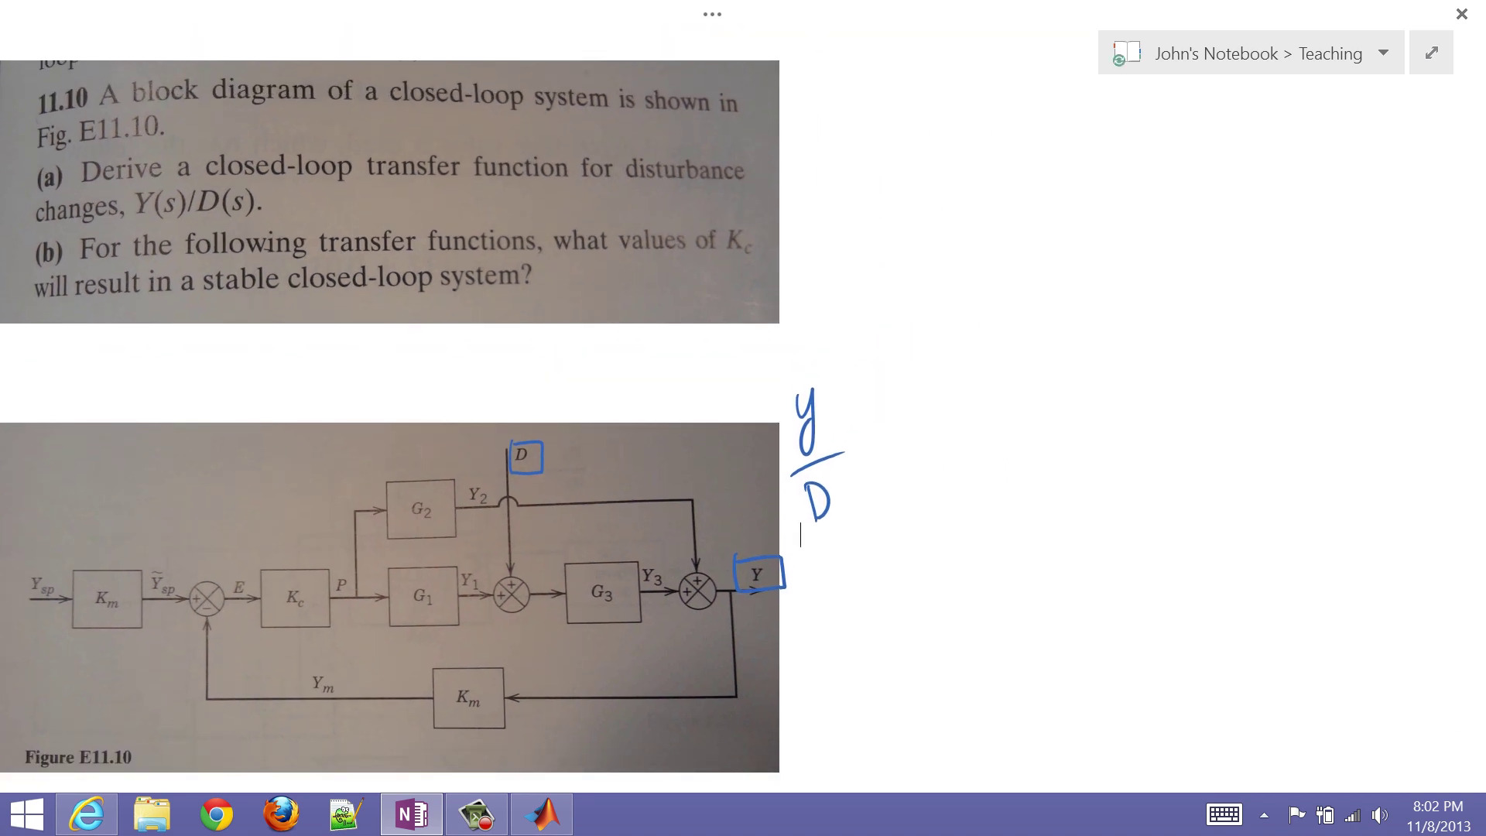
scroll(743, 418, "down", 1)
scroll(743, 417, "left", 1)
mouse_move(862, 126)
left_mouse_down()
mouse_move(871, 182)
mouse_move(944, 144)
left_mouse_up()
Handwrite y = y₃ + y₂ at the top right.
left_click(919, 145)
mouse_move(923, 159)
left_mouse_down()
mouse_move(1005, 136)
mouse_move(997, 178)
left_mouse_up()
left_click_drag(1018, 160, 1028, 182)
mouse_move(1066, 147)
left_mouse_down()
mouse_move(1067, 166)
mouse_move(1113, 147)
left_mouse_up()
mouse_move(1120, 129)
left_mouse_down()
mouse_move(1112, 174)
mouse_move(1137, 170)
left_mouse_up()
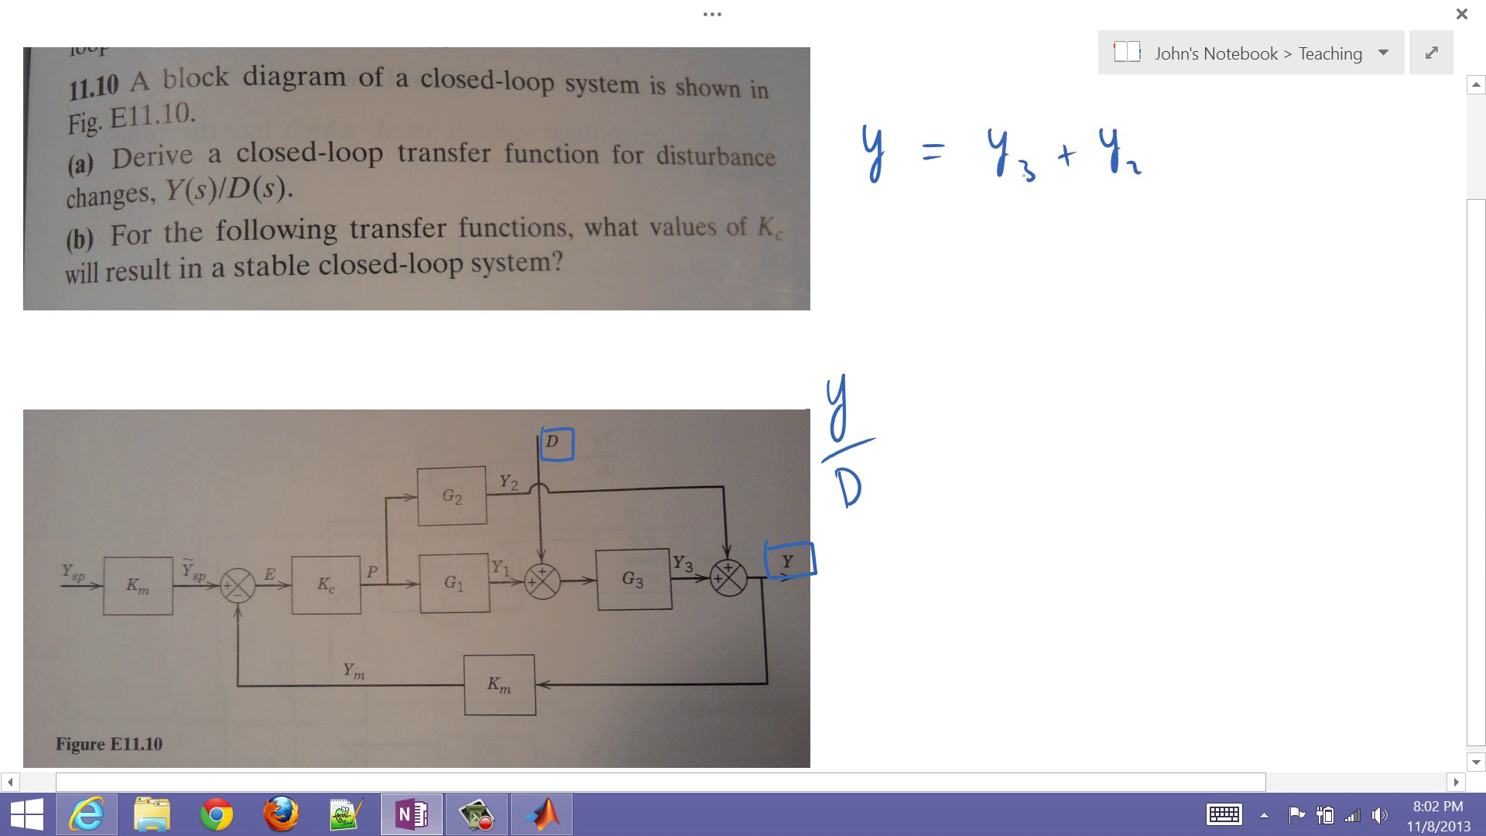
Start the second line: y = (D + y₁)G₃.
mouse_move(858, 229)
left_mouse_down()
mouse_move(874, 299)
mouse_move(918, 257)
left_mouse_up()
left_click_drag(904, 266, 919, 265)
mouse_move(985, 238)
left_mouse_down()
mouse_move(985, 276)
mouse_move(1045, 261)
left_mouse_up()
mouse_move(1037, 247)
left_mouse_down()
mouse_move(1037, 274)
mouse_move(1069, 264)
left_mouse_up()
mouse_move(1080, 248)
left_mouse_down()
mouse_move(1071, 285)
mouse_move(1098, 286)
left_mouse_up()
mouse_move(974, 227)
left_mouse_down()
mouse_move(958, 279)
mouse_move(974, 294)
left_mouse_up()
mouse_move(1099, 230)
left_mouse_down()
mouse_move(1120, 279)
mouse_move(1169, 273)
left_mouse_up()
left_click_drag(1182, 272, 1187, 296)
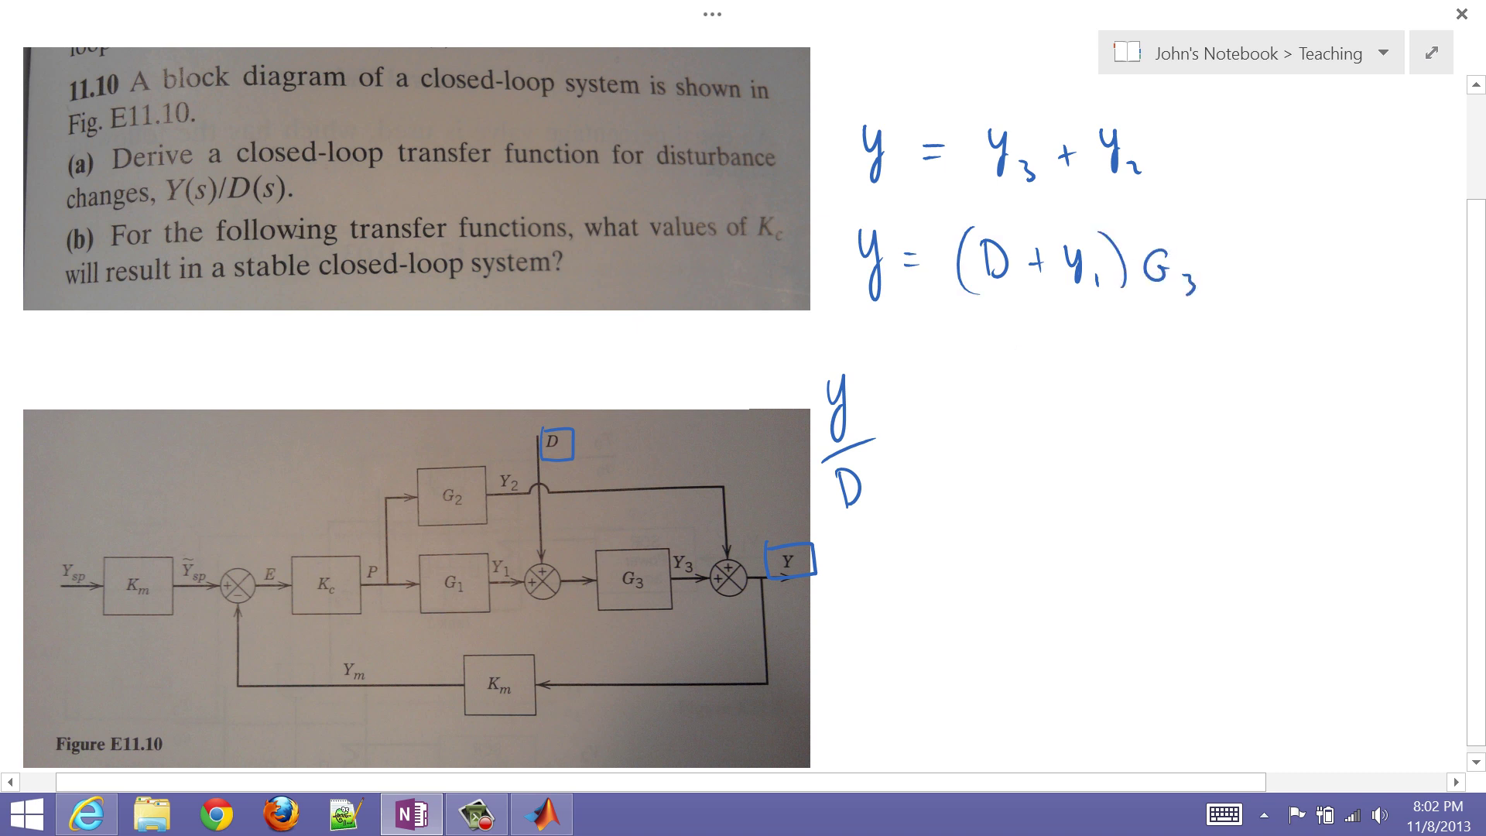
Label the G₃ input on the diagram as (D+y₁).
left_click_drag(578, 548, 571, 564)
left_click_drag(580, 541, 592, 539)
mouse_move(586, 534)
left_mouse_down()
mouse_move(586, 546)
mouse_move(599, 532)
left_mouse_up()
mouse_move(609, 514)
left_mouse_down()
mouse_move(603, 539)
mouse_move(627, 526)
mouse_move(563, 568)
left_mouse_up()
left_click_drag(615, 505, 623, 525)
Finish the second equation with + G₂P.
left_click_drag(1236, 245, 1236, 275)
left_click_drag(1226, 264, 1306, 265)
mouse_move(1310, 270)
left_mouse_down()
mouse_move(1316, 285)
mouse_move(1342, 272)
left_mouse_up()
left_click_drag(1339, 239, 1342, 257)
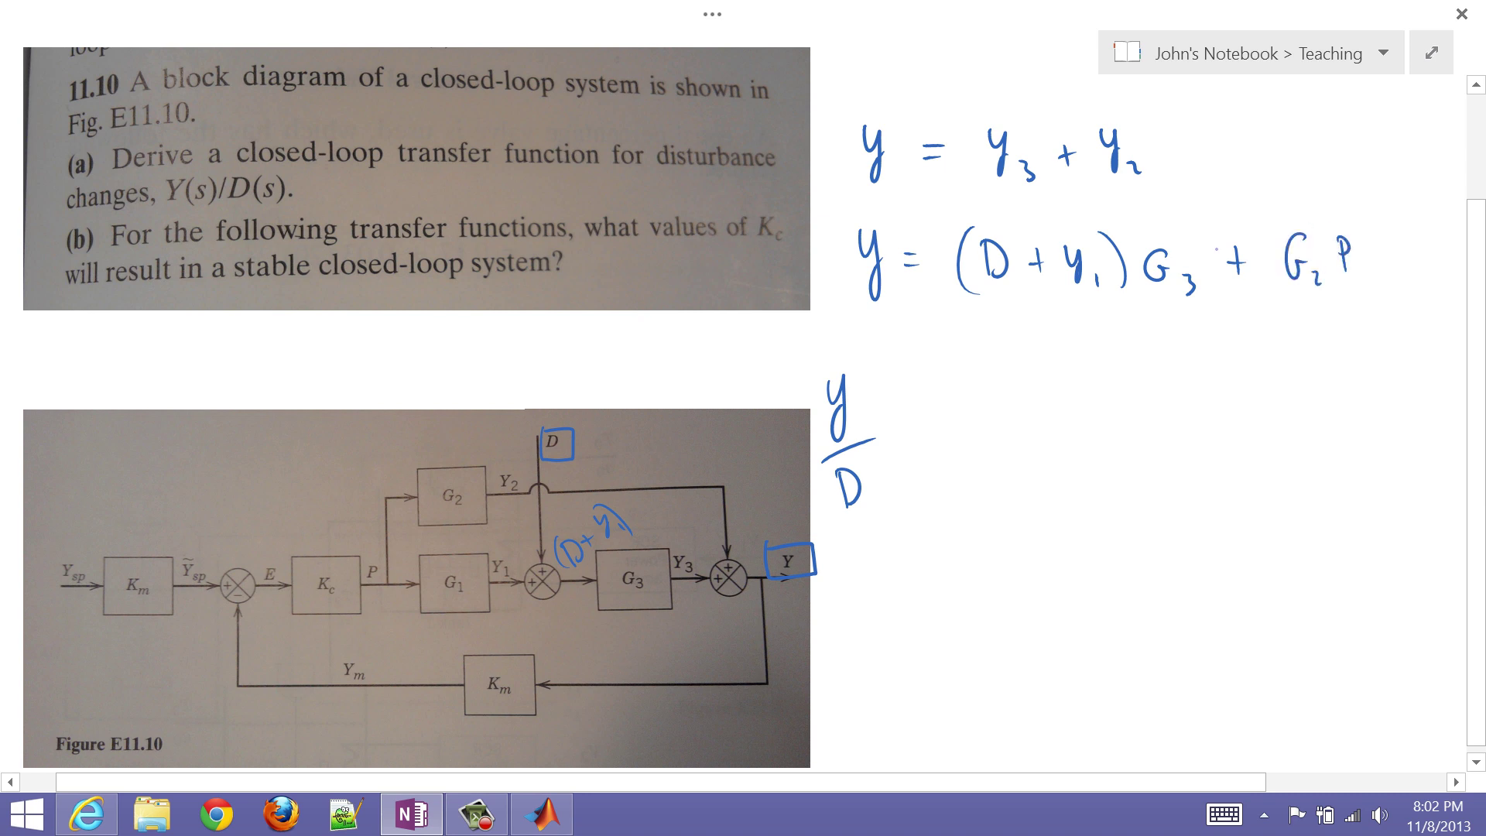
Annotate Y₂ on the diagram as = G₂P.
left_click(417, 589)
left_click_drag(547, 479, 600, 479)
left_click_drag(607, 483, 629, 477)
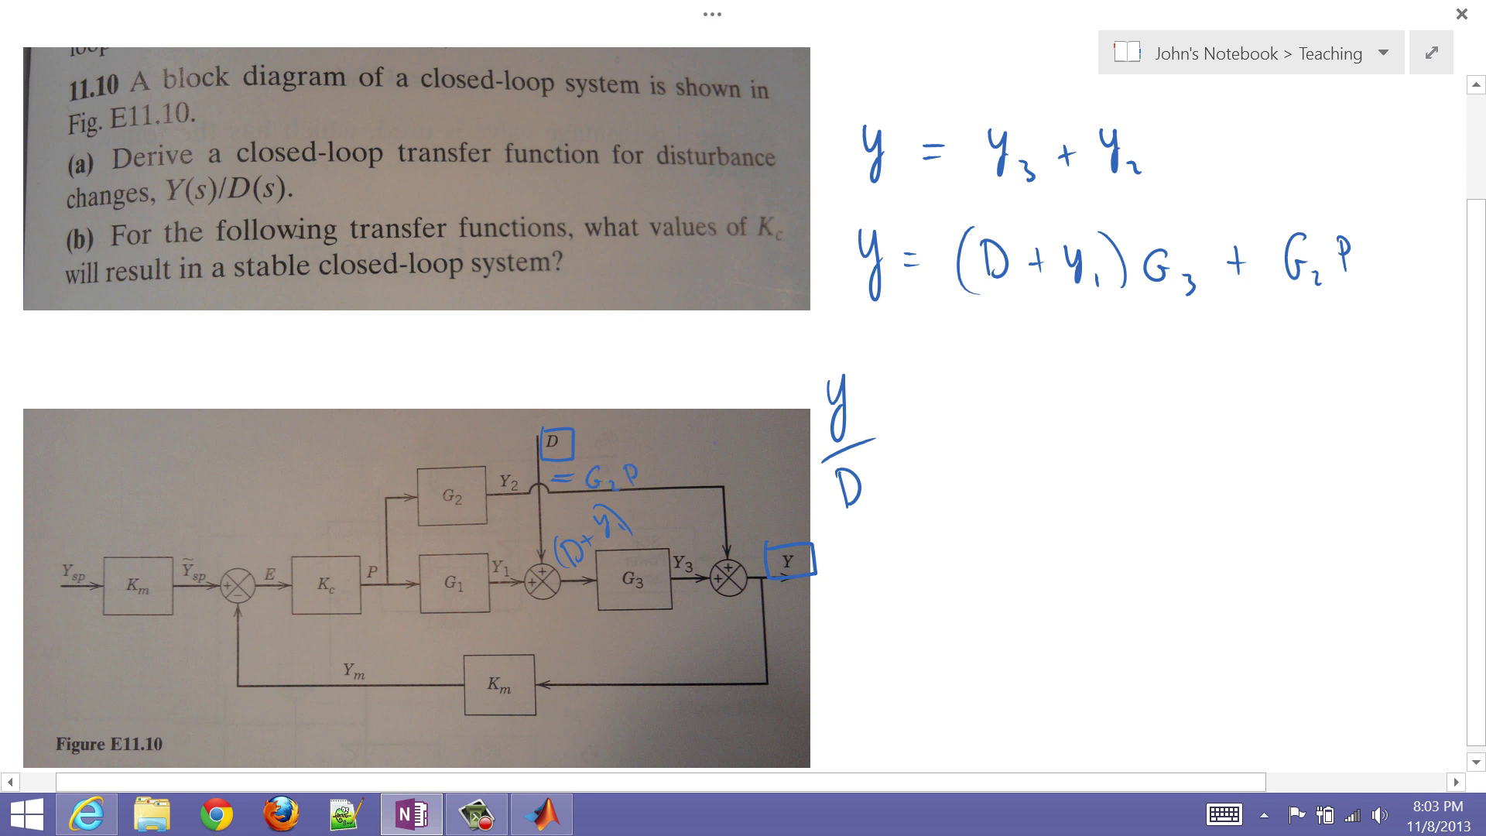
Label Y₁ as G₁P on the diagram and erase the y/D fraction.
scroll(687, 400, "down", 3)
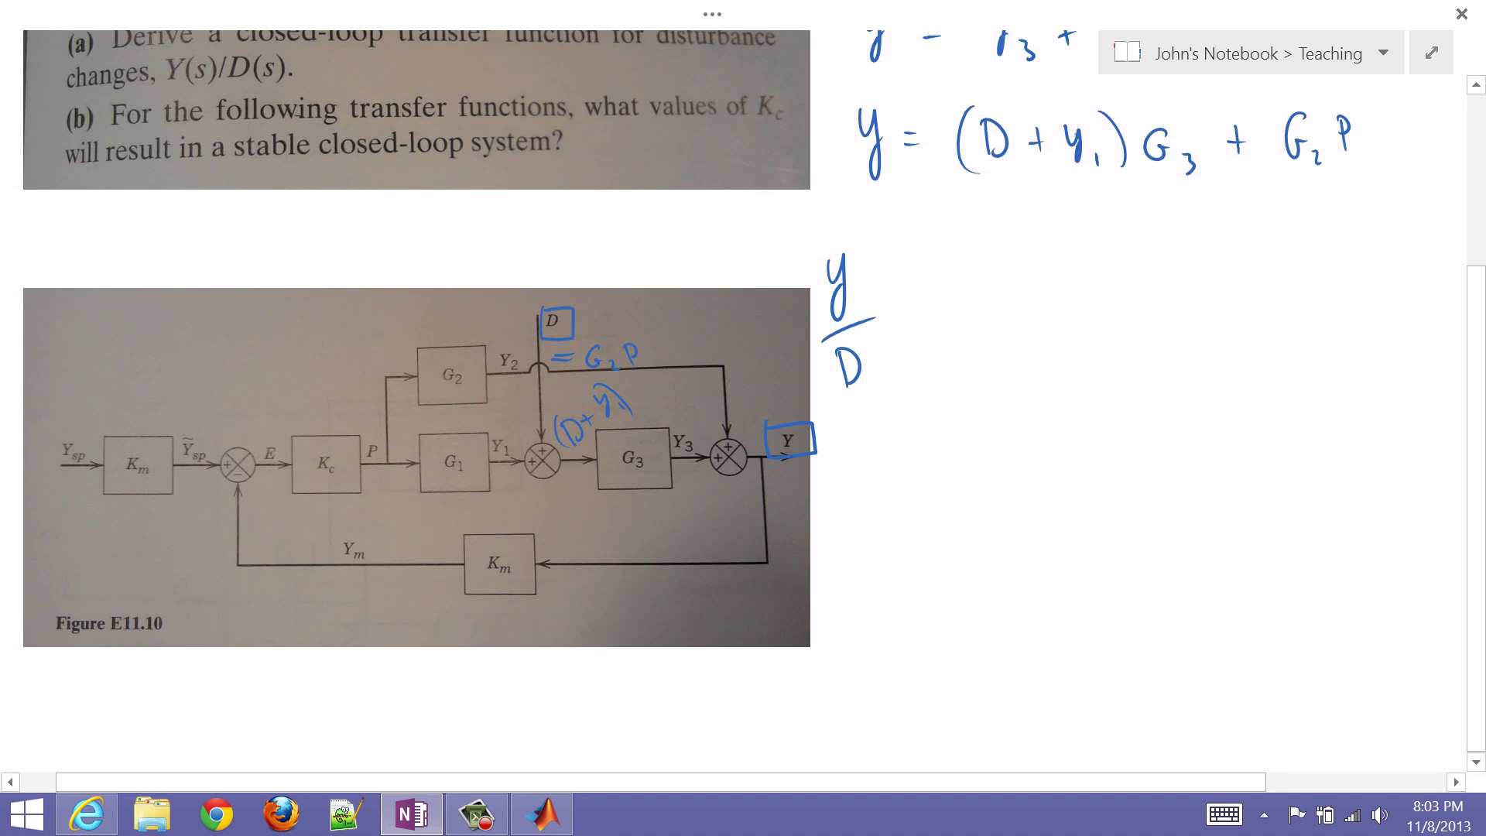
left_click_drag(509, 478, 522, 492)
left_click_drag(873, 391, 840, 282)
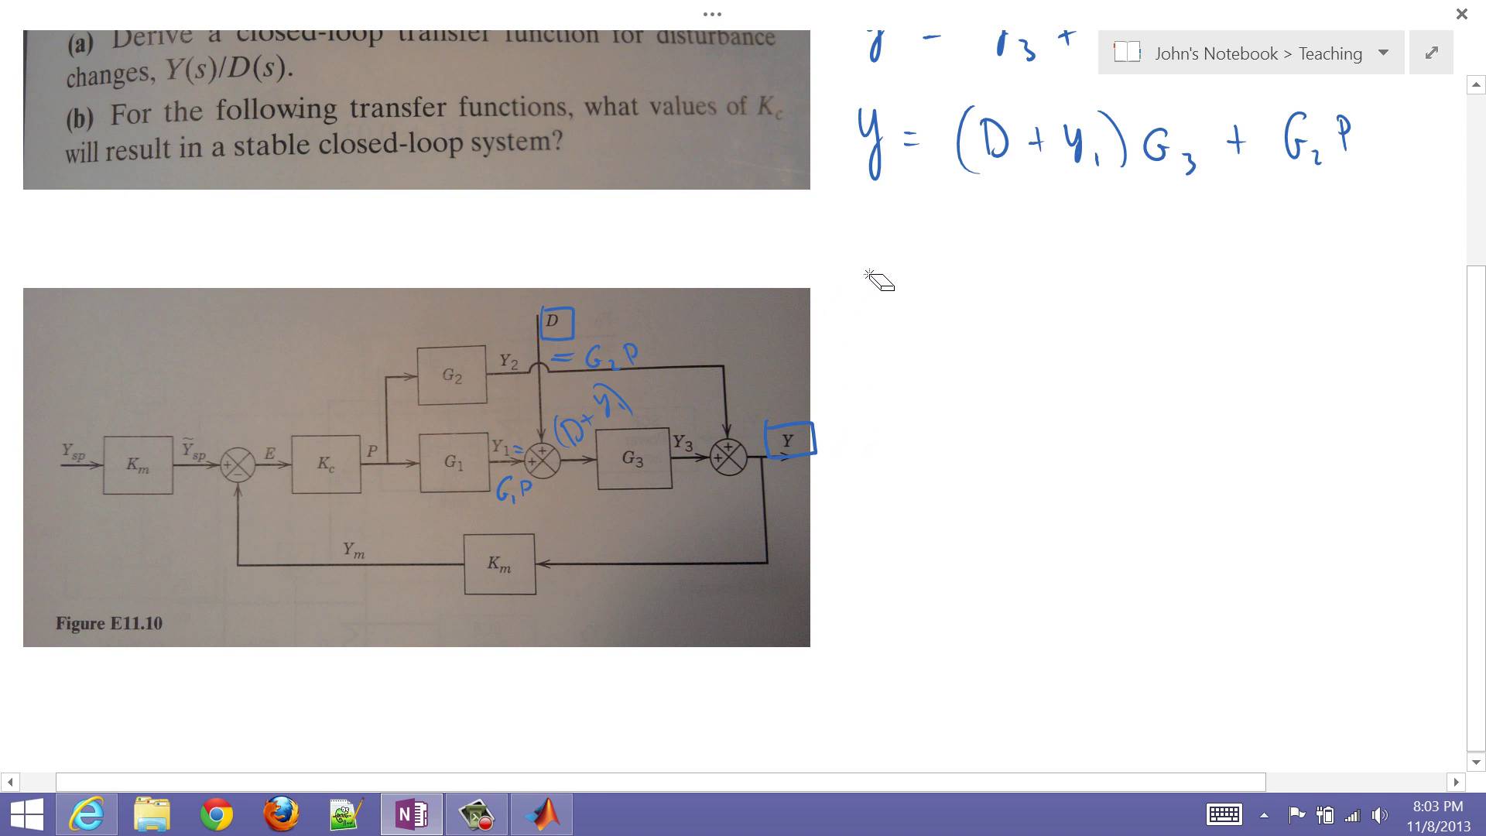
Handwrite the third line y = (D + G₁P)G₃ + G₂P.
mouse_move(857, 233)
left_mouse_down()
mouse_move(877, 234)
mouse_move(866, 293)
mouse_move(917, 256)
left_mouse_up()
mouse_move(910, 263)
left_mouse_down()
mouse_move(969, 291)
mouse_move(1059, 263)
left_mouse_up()
mouse_move(1107, 246)
left_mouse_down()
mouse_move(1092, 263)
mouse_move(1105, 274)
left_mouse_up()
mouse_move(1118, 275)
left_mouse_down()
mouse_move(1159, 252)
mouse_move(1167, 291)
left_mouse_up()
left_click_drag(1207, 246, 1208, 271)
mouse_move(1214, 277)
left_mouse_down()
mouse_move(1221, 296)
mouse_move(1275, 264)
left_mouse_up()
mouse_move(1313, 242)
left_mouse_down()
mouse_move(1332, 289)
mouse_move(1353, 278)
left_mouse_up()
mouse_move(1351, 241)
left_mouse_down()
mouse_move(1368, 250)
mouse_move(1355, 261)
left_mouse_up()
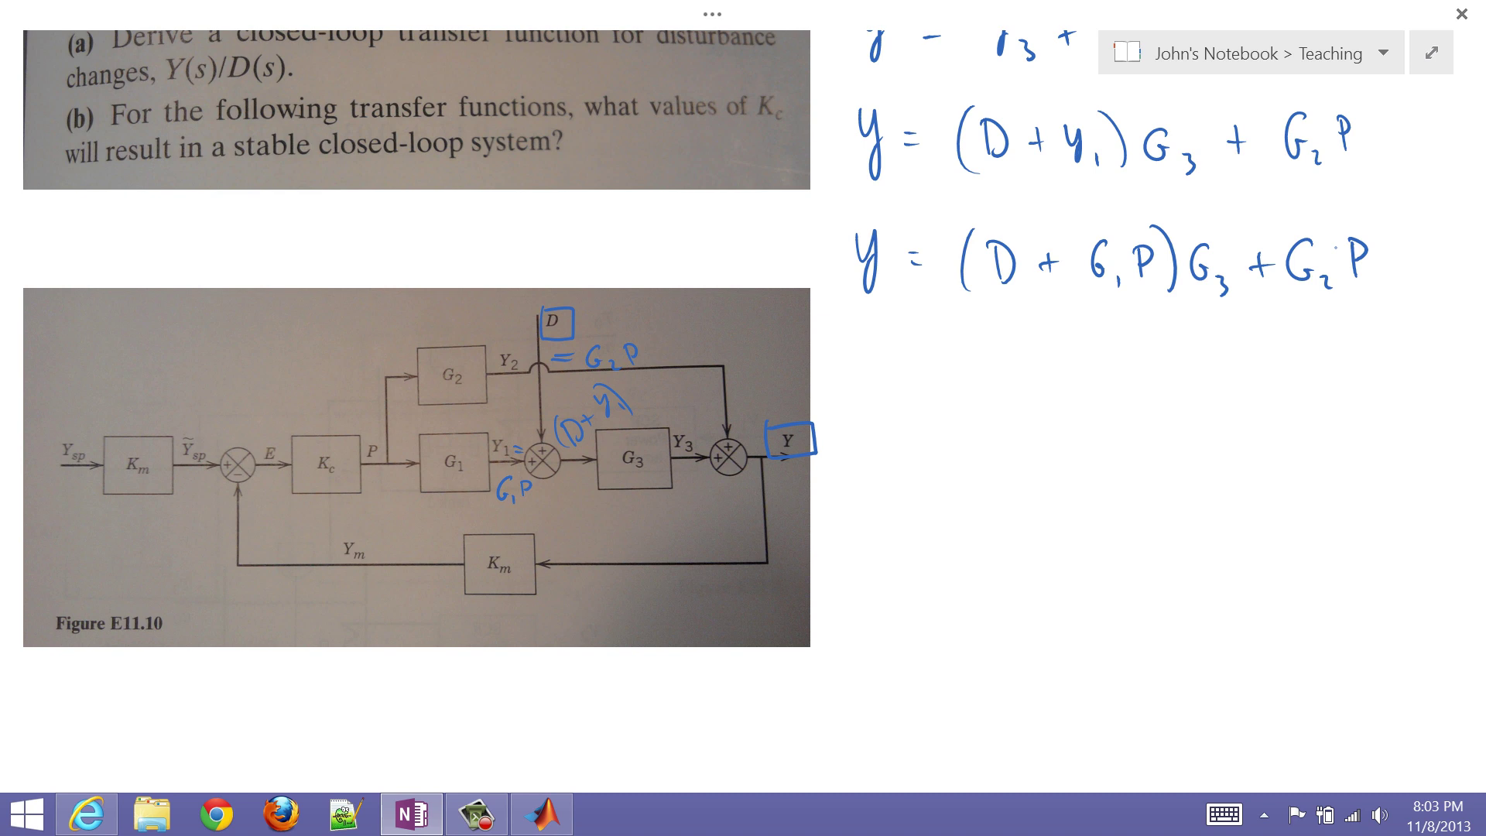
Handwrite the expanded line y = G₃D + G₁G₃P + G₂P.
left_click_drag(848, 350, 865, 352)
mouse_move(865, 352)
left_mouse_down()
mouse_move(859, 409)
mouse_move(905, 370)
left_mouse_up()
left_click(920, 373)
left_click_drag(894, 379, 975, 393)
mouse_move(962, 356)
left_mouse_down()
mouse_move(976, 390)
mouse_move(937, 357)
mouse_move(956, 411)
left_mouse_up()
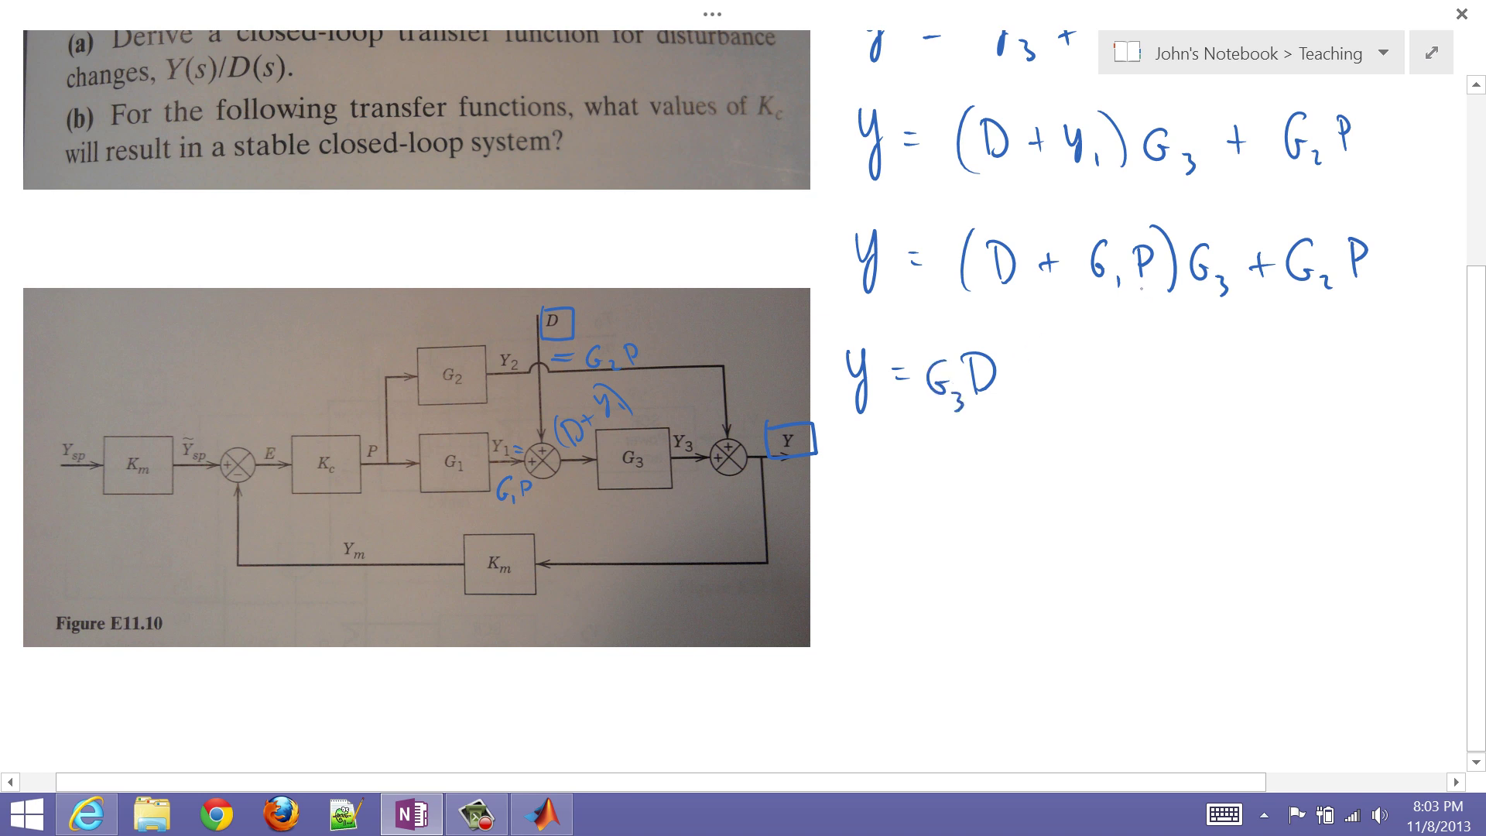
left_click_drag(1027, 358, 1029, 381)
mouse_move(1013, 376)
left_mouse_down()
mouse_move(1096, 391)
mouse_move(1131, 371)
mouse_move(1151, 399)
mouse_move(1176, 372)
mouse_move(1252, 373)
left_mouse_up()
mouse_move(1243, 364)
left_mouse_down()
mouse_move(1243, 382)
mouse_move(1349, 376)
left_mouse_up()
left_click_drag(1345, 352, 1348, 364)
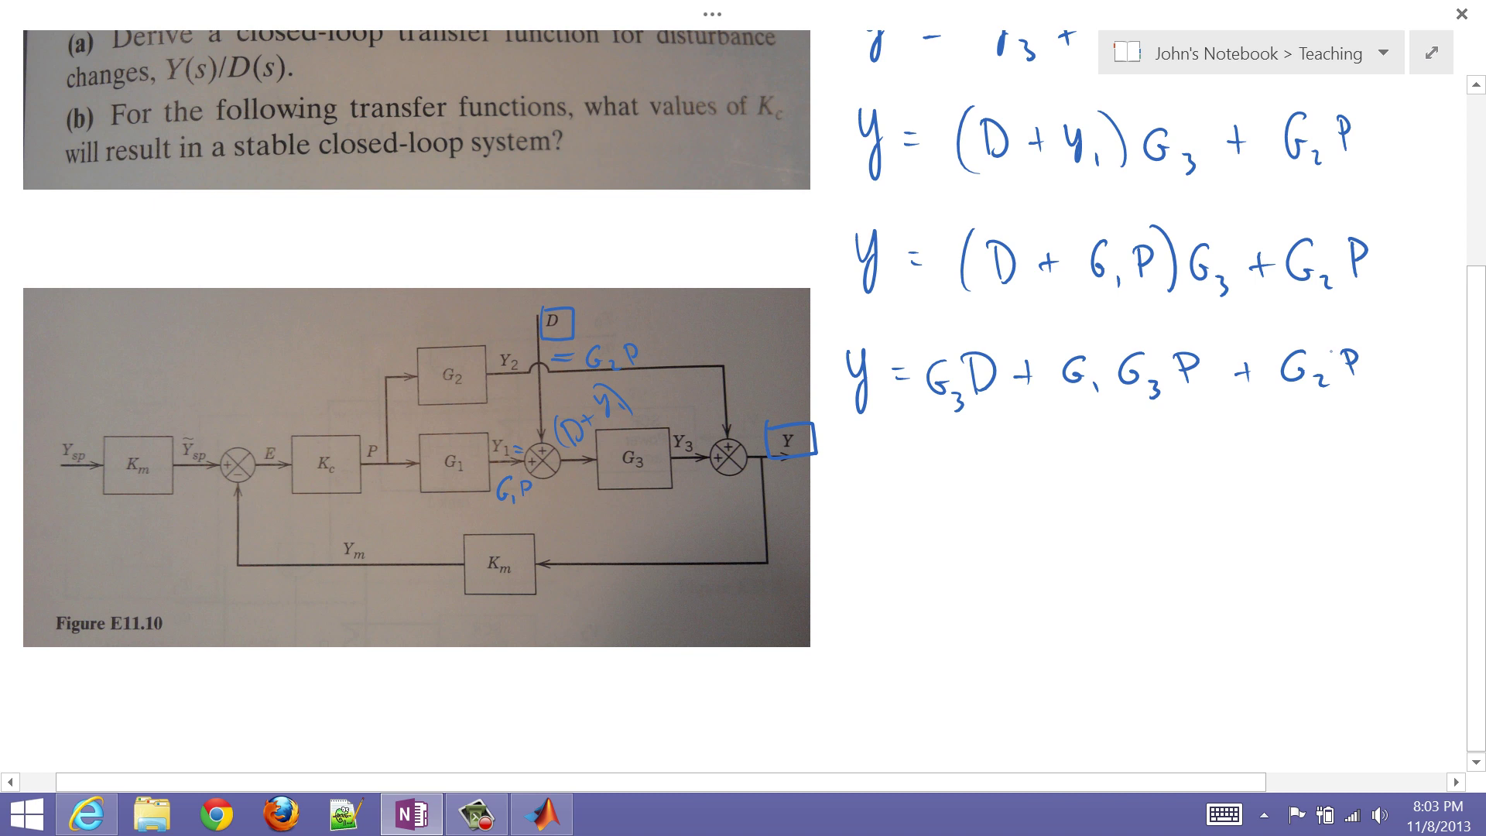
Start the regrouped line = G₃D + G₁G₃ + G₂.
mouse_move(889, 454)
left_mouse_down()
mouse_move(917, 451)
mouse_move(912, 464)
left_mouse_up()
mouse_move(964, 449)
left_mouse_down()
mouse_move(940, 462)
mouse_move(961, 477)
left_mouse_up()
left_click_drag(967, 476, 975, 497)
mouse_move(1004, 452)
left_mouse_down()
mouse_move(1005, 481)
mouse_move(1073, 466)
left_mouse_up()
mouse_move(1129, 447)
left_mouse_down()
mouse_move(1103, 469)
mouse_move(1124, 463)
left_mouse_up()
mouse_move(1140, 470)
left_mouse_down()
mouse_move(1141, 485)
mouse_move(1179, 462)
mouse_move(1197, 486)
mouse_move(1239, 469)
left_mouse_up()
left_click_drag(1231, 460, 1316, 475)
Bracket (G₁G₃ + G₂)P, prefix the line with y, and label P as KcE.
left_click_drag(1096, 429, 1091, 497)
mouse_move(1324, 423)
left_mouse_down()
mouse_move(1327, 483)
mouse_move(1351, 473)
left_mouse_up()
left_click_drag(1348, 444, 1352, 464)
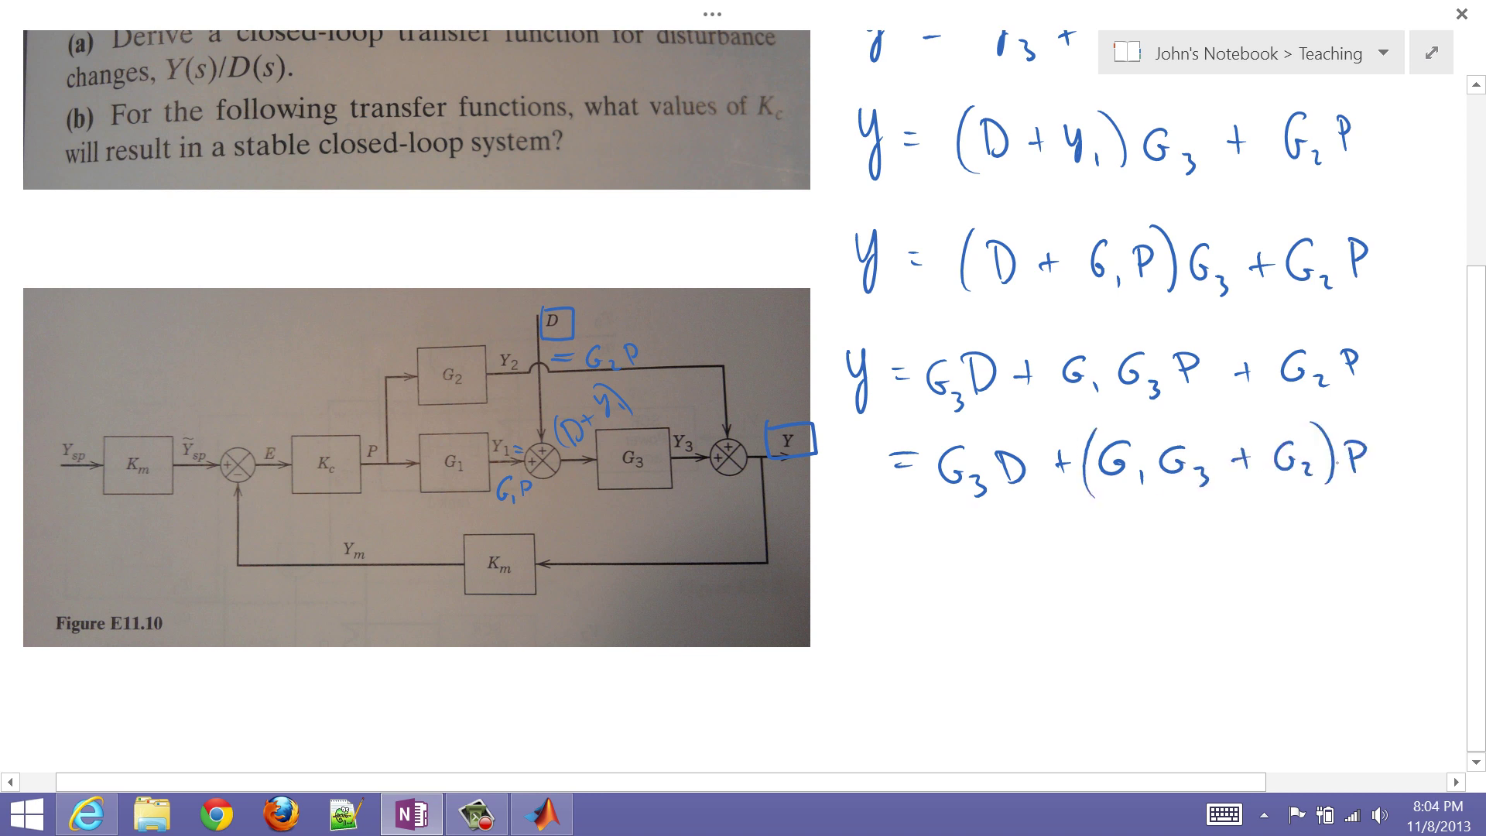
left_click_drag(844, 437, 852, 498)
left_click_drag(371, 473, 377, 492)
left_click_drag(389, 472, 376, 494)
Circle Ysp on the diagram and mark it as zero.
left_click_drag(73, 424, 82, 424)
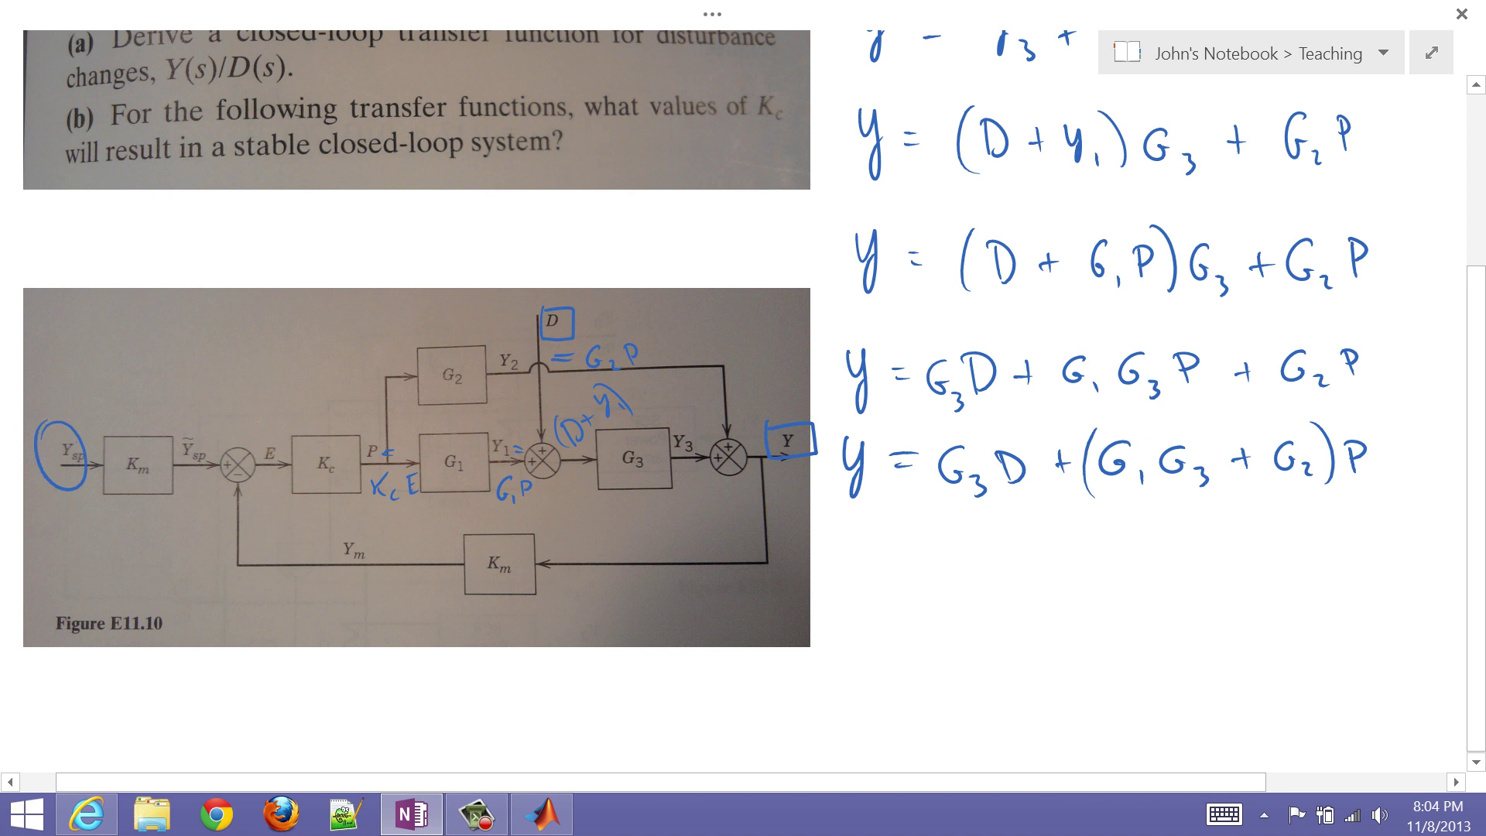
left_click_drag(33, 501, 118, 383)
left_click(195, 377)
Circle the junction and Ym, label E as −KmY, and underline Km and P.
left_click_drag(219, 455, 226, 452)
left_click_drag(282, 448, 348, 434)
left_click_drag(348, 532, 341, 536)
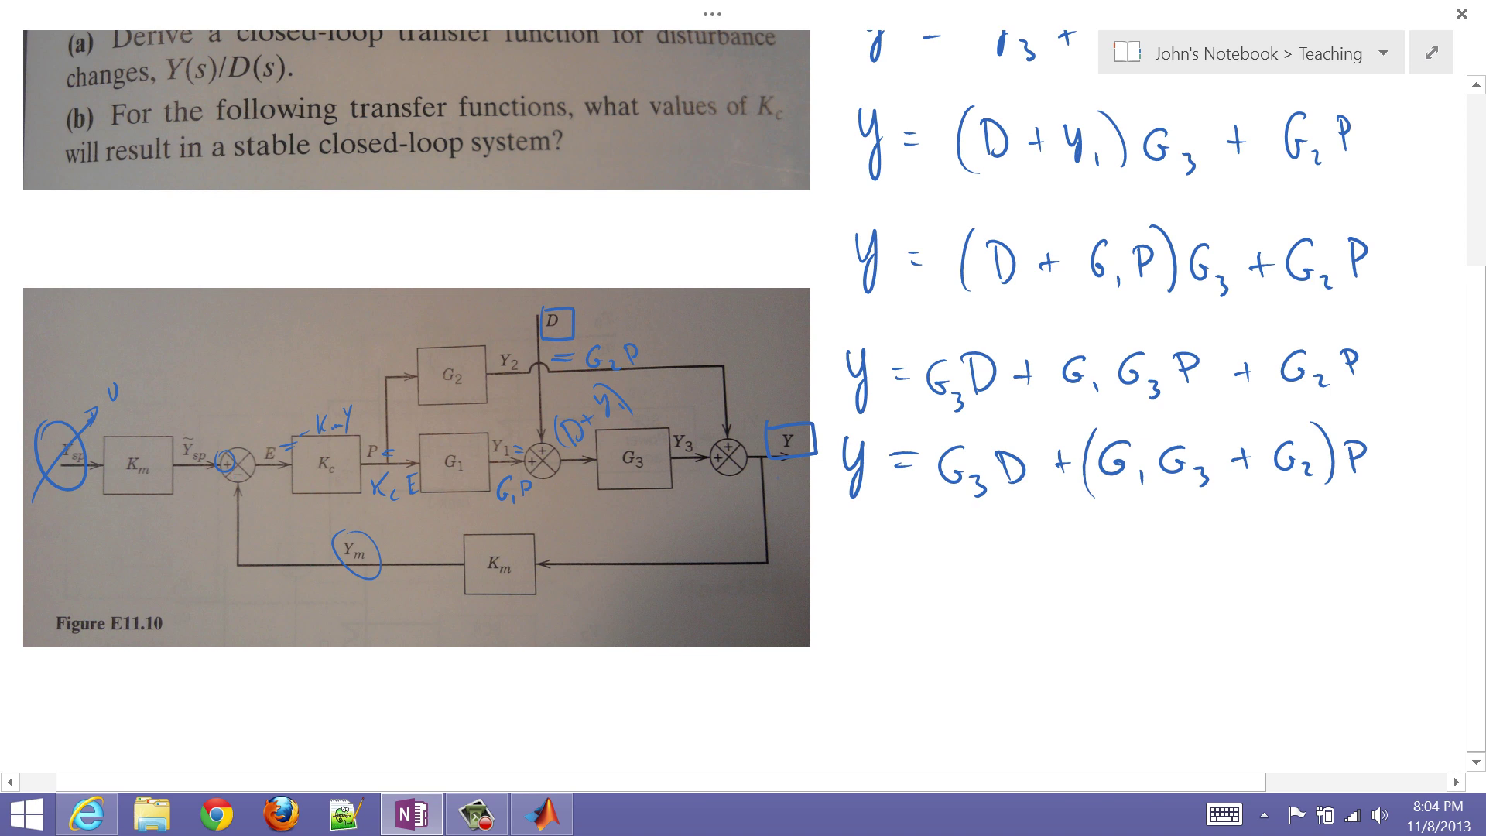
left_click_drag(475, 590, 512, 588)
left_click_drag(1332, 500, 1363, 498)
Start the next line: y = G₃D + (G₁G₃ + G₂).
mouse_move(842, 549)
left_mouse_down()
mouse_move(843, 604)
mouse_move(886, 574)
left_mouse_up()
mouse_move(874, 580)
left_mouse_down()
mouse_move(960, 579)
mouse_move(978, 600)
mouse_move(966, 609)
left_mouse_up()
mouse_move(1004, 557)
left_mouse_down()
mouse_move(1005, 589)
mouse_move(1060, 574)
left_mouse_up()
left_click_drag(1053, 561, 1054, 587)
left_click_drag(1101, 542, 1087, 602)
mouse_move(1138, 557)
left_mouse_down()
mouse_move(1114, 575)
mouse_move(1132, 579)
left_mouse_up()
mouse_move(1145, 577)
left_mouse_down()
mouse_move(1142, 596)
mouse_move(1178, 579)
mouse_move(1195, 600)
mouse_move(1243, 572)
left_mouse_up()
mouse_move(1235, 559)
left_mouse_down()
mouse_move(1235, 587)
mouse_move(1273, 574)
mouse_move(1295, 590)
left_mouse_up()
left_click_drag(1294, 534, 1300, 602)
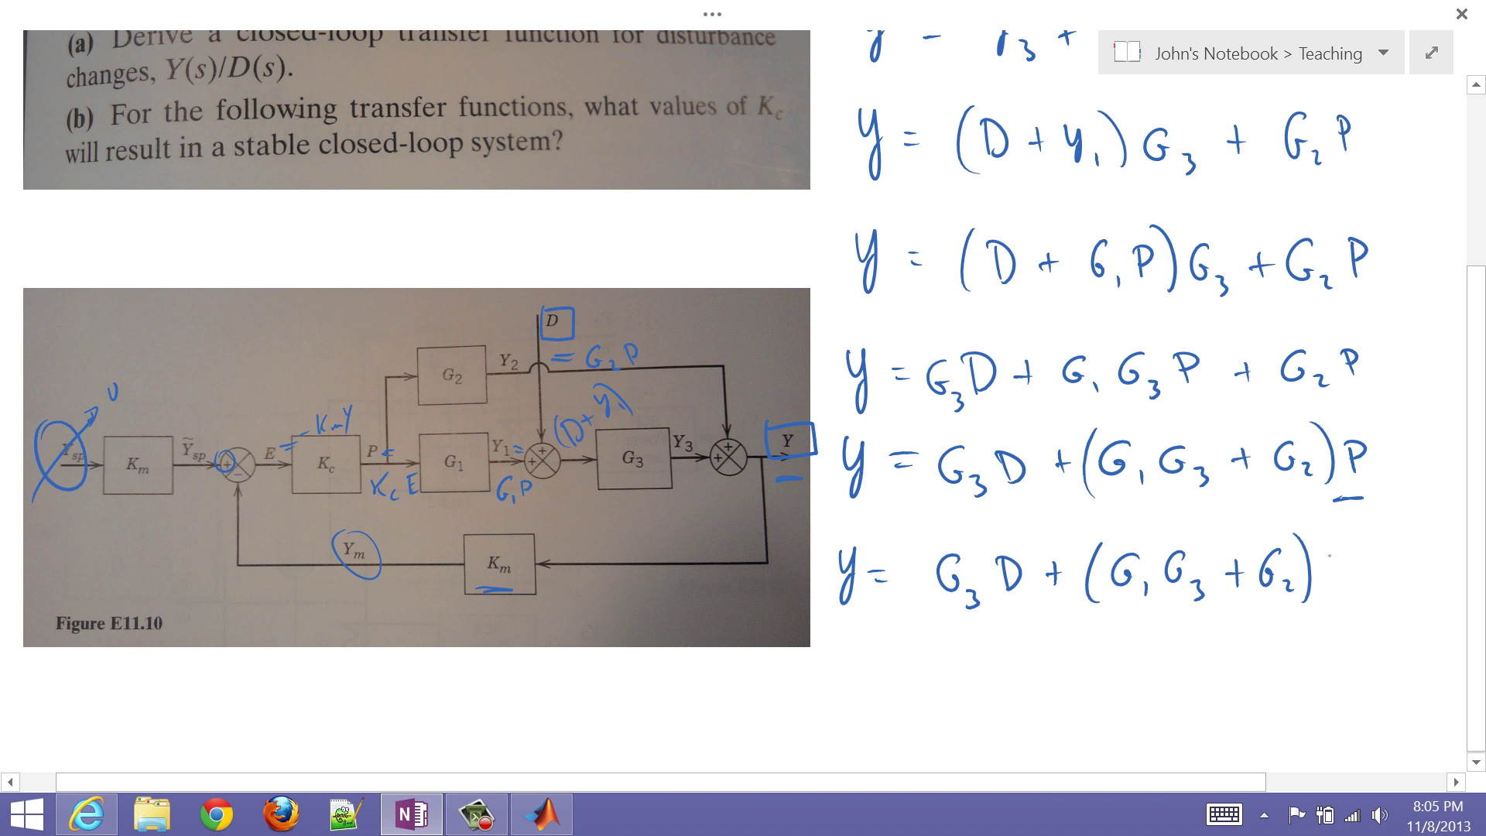
Extend the new line with Kc( and the beginning of −K.
left_click_drag(1324, 554, 1321, 592)
mouse_move(1343, 556)
left_mouse_down()
mouse_move(1328, 574)
mouse_move(1344, 587)
left_mouse_up()
left_click_drag(1352, 583, 1347, 596)
mouse_move(1385, 538)
left_mouse_down()
mouse_move(1373, 602)
mouse_move(1420, 559)
mouse_move(1441, 597)
left_mouse_up()
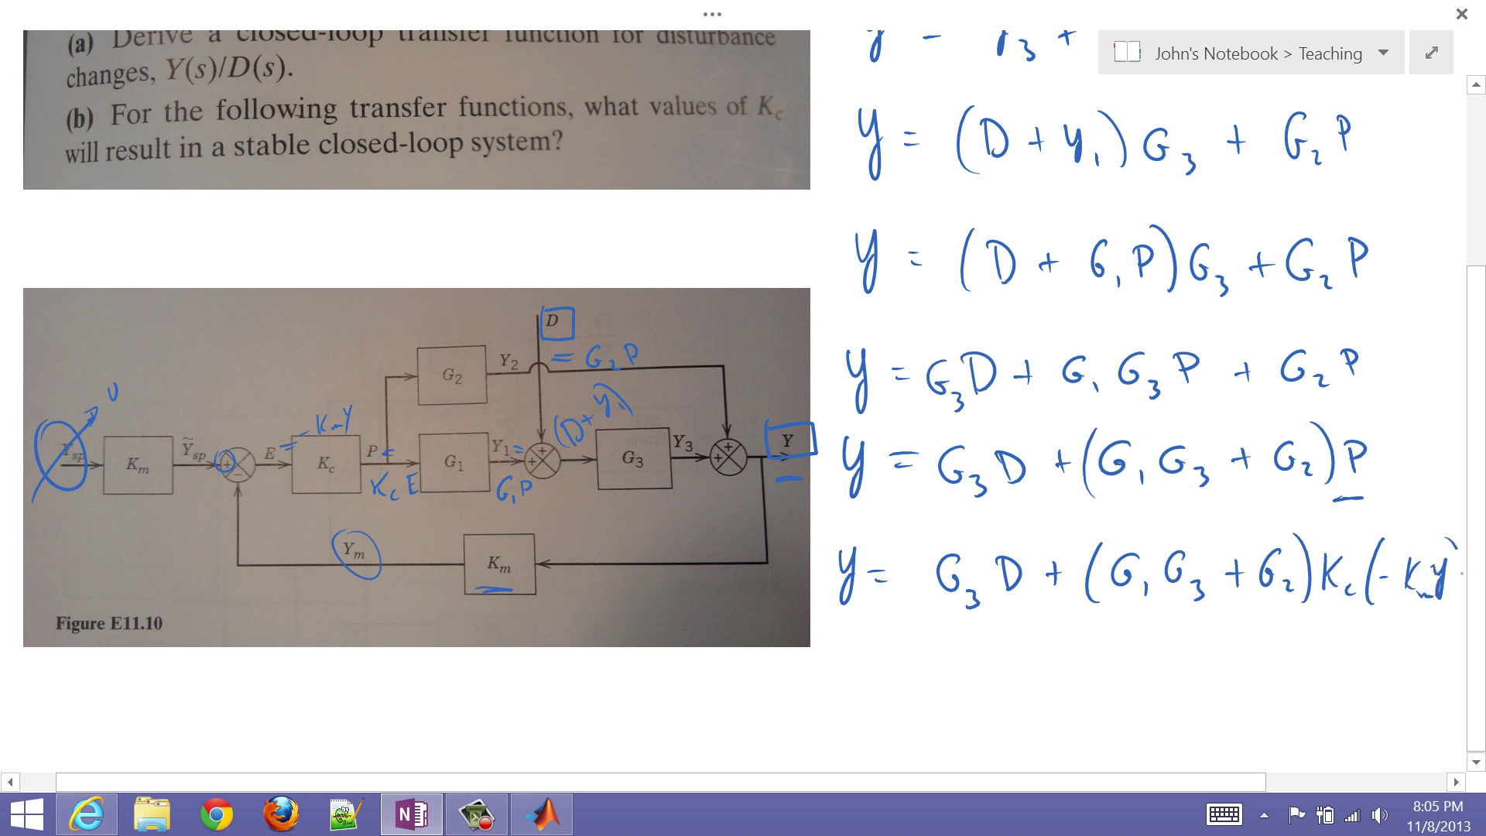